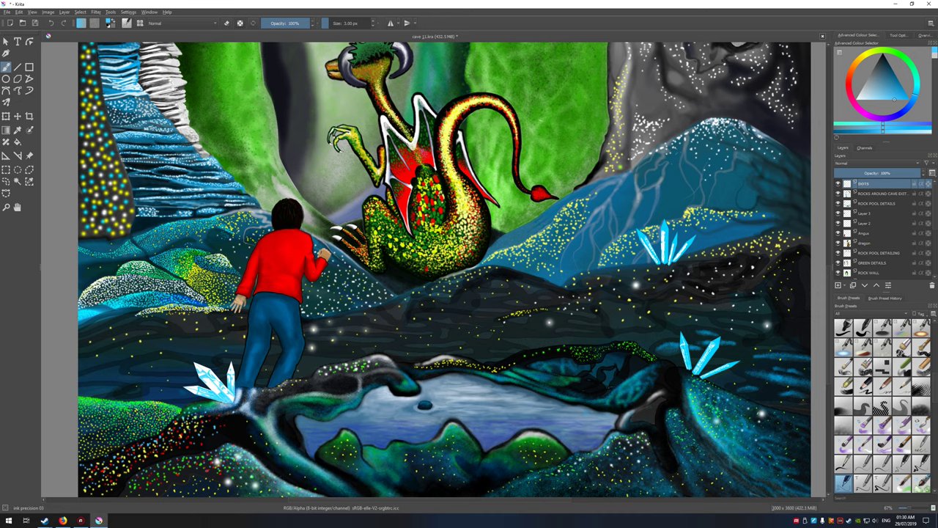
# Set the brush size to 10.37 px and stipple a light blue streak of dots down the blue hill beneath its peak.
pyautogui.moveTo(326, 23); pyautogui.dragTo(336, 25)
pyautogui.click(669, 177)
pyautogui.click(669, 173)
pyautogui.click(670, 184)
pyautogui.click(666, 189)
pyautogui.click(675, 193)
pyautogui.click(681, 192)
pyautogui.click(687, 190)
pyautogui.click(671, 202)
pyautogui.click(658, 216)
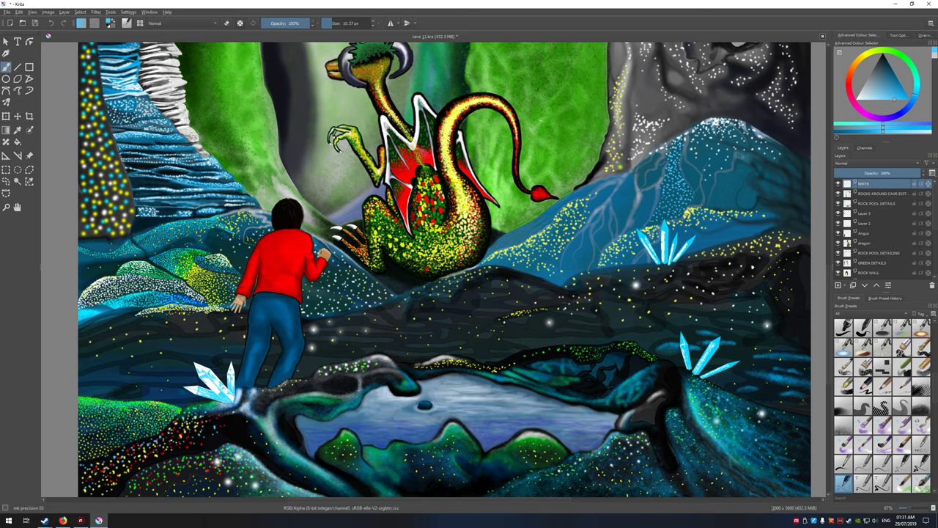
# Switch the colour to light green and scatter dots among the light blue streak on the hill.
pyautogui.click(885, 52)
pyautogui.moveTo(885, 52); pyautogui.dragTo(894, 53)
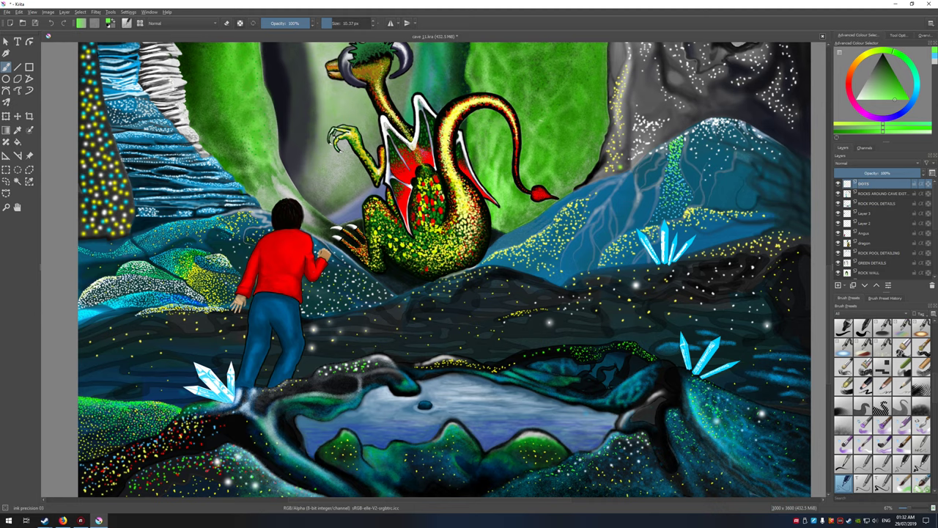
pyautogui.press('-')
pyautogui.press('-')
pyautogui.press('-')
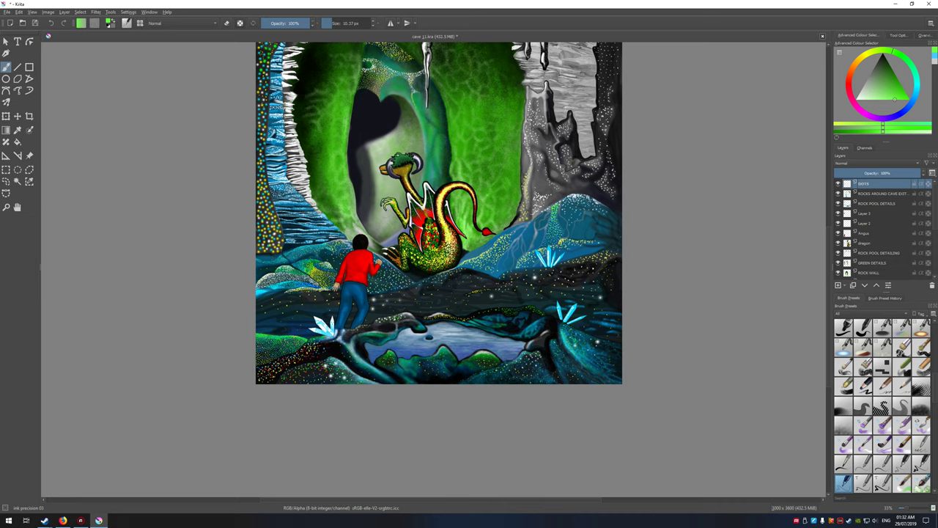
pyautogui.moveTo(530, 211); pyautogui.dragTo(572, 245)
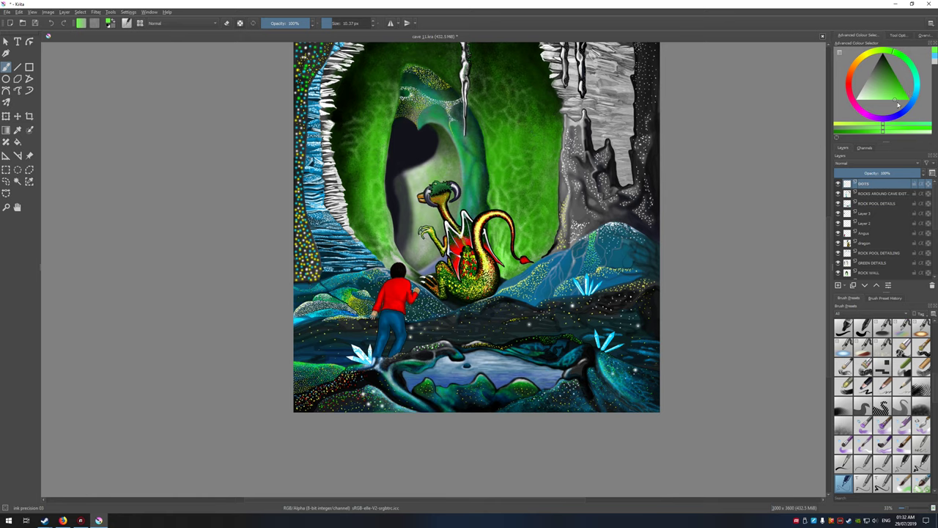
# Switch the colour to medium blue and stipple a patch of dots along the right side of the streak on the hill.
pyautogui.moveTo(906, 115); pyautogui.dragTo(917, 108)
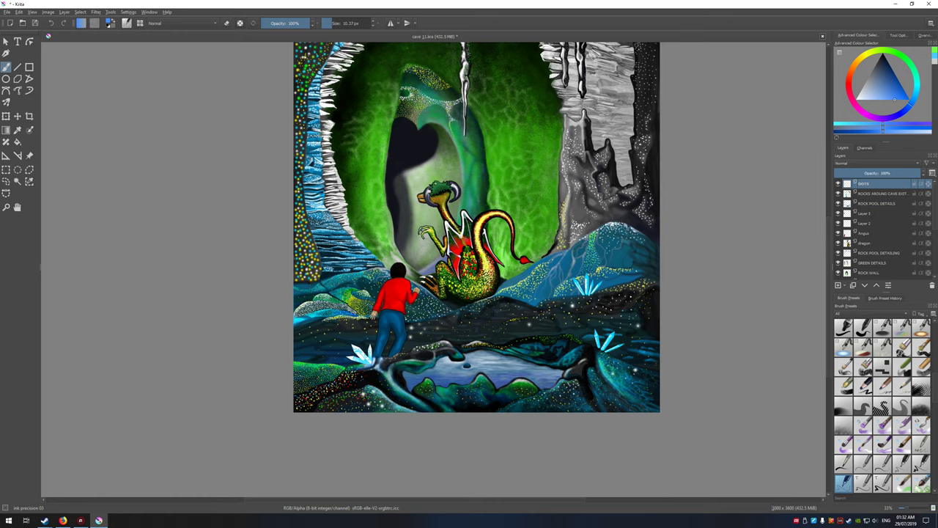
pyautogui.press('+')
pyautogui.press('+')
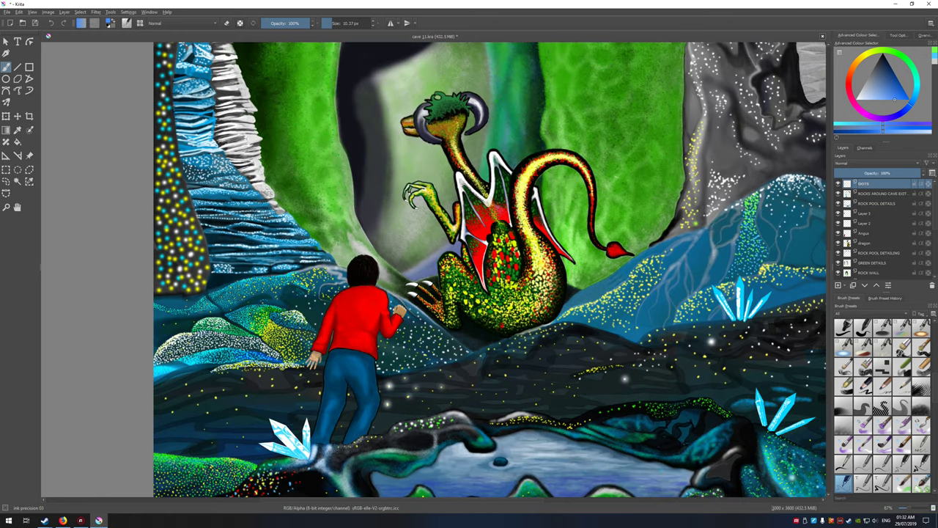
pyautogui.moveTo(723, 251); pyautogui.dragTo(515, 234)
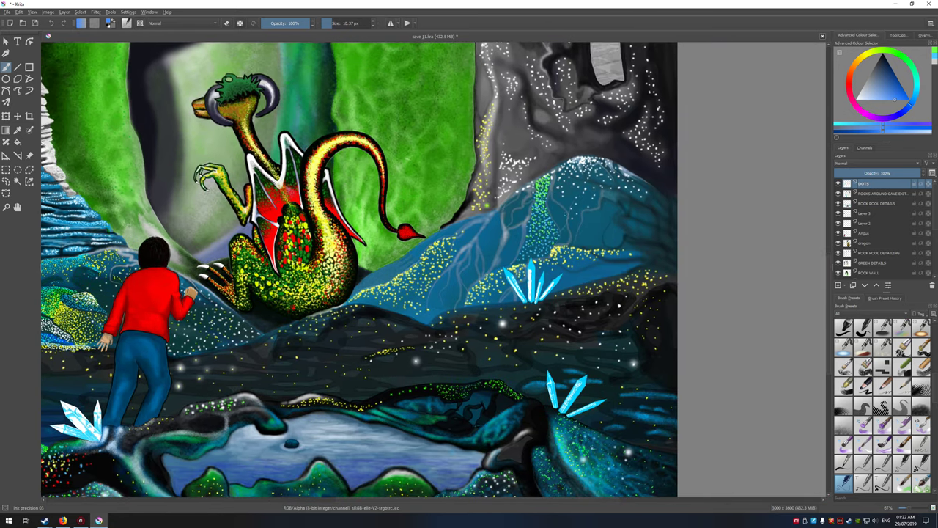
pyautogui.rightClick(561, 220)
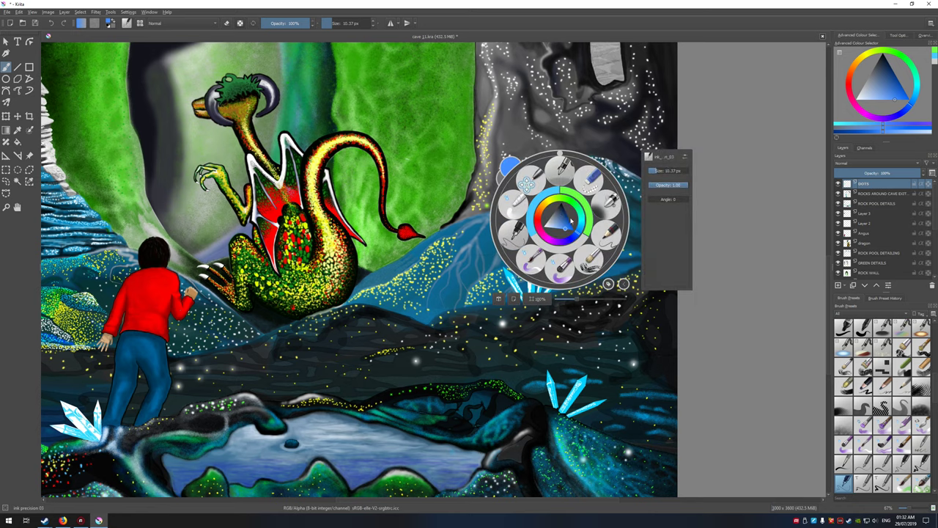
pyautogui.click(616, 312)
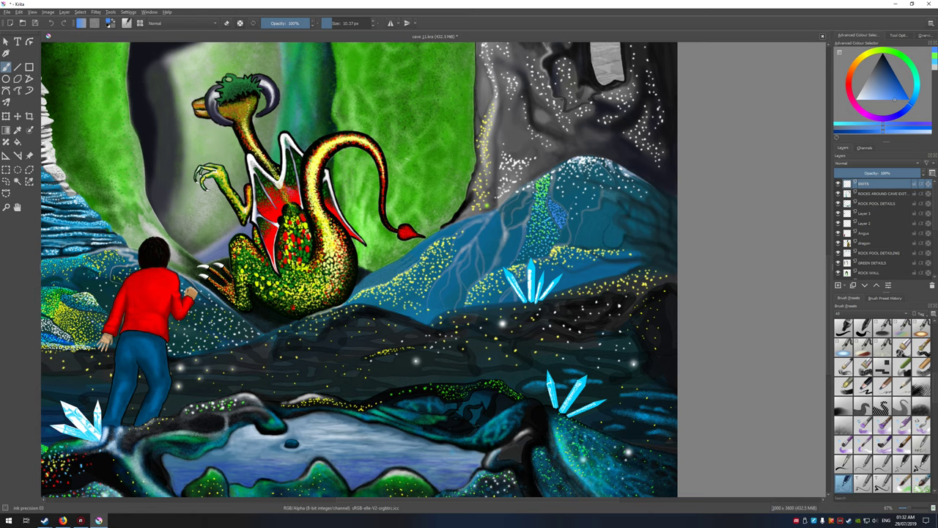
# Choose a deeper blue and add darker dots around the lower right edge of the blue dot patch.
pyautogui.moveTo(902, 92); pyautogui.dragTo(902, 86)
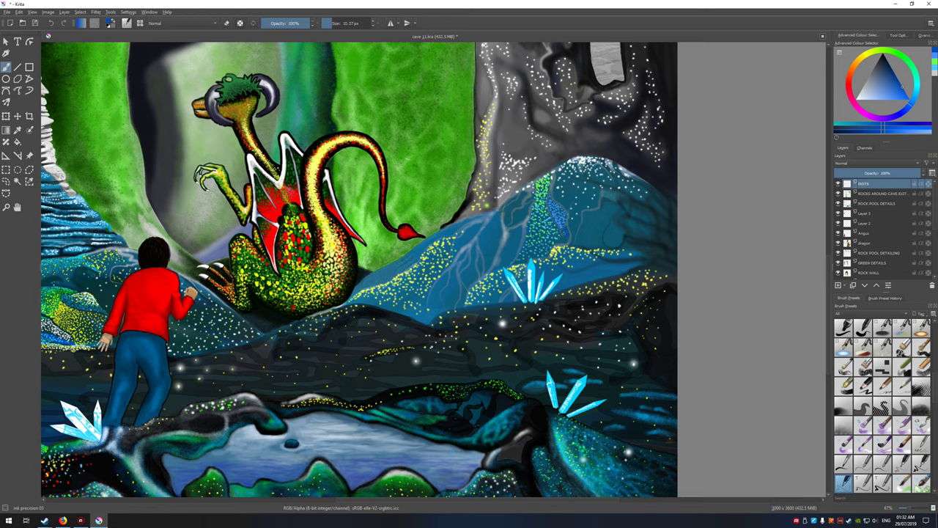
pyautogui.click(565, 238)
pyautogui.moveTo(564, 236); pyautogui.dragTo(567, 233)
# Stipple a second dot patch on the left side of the streak in blue and turquoise.
pyautogui.moveTo(898, 82)
pyautogui.mouseDown()
pyautogui.moveTo(895, 71)
pyautogui.moveTo(909, 95)
pyautogui.mouseUp()
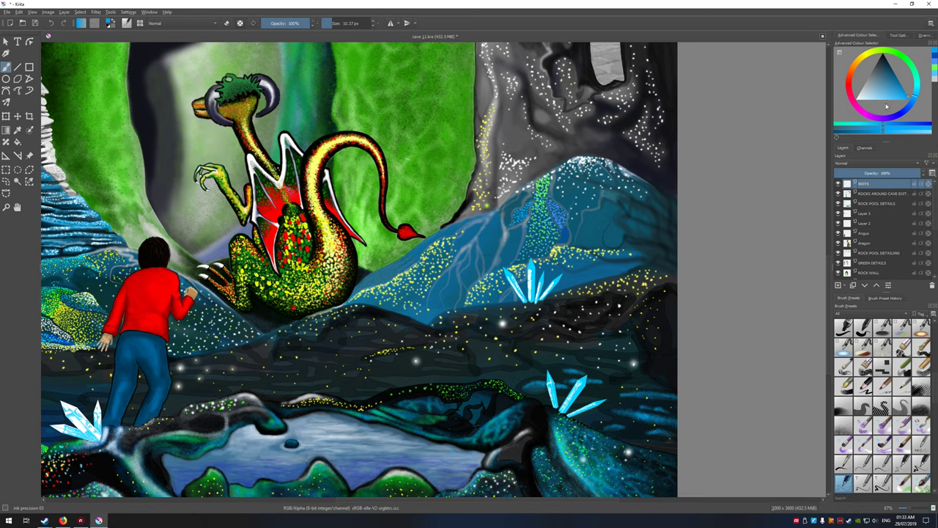
pyautogui.moveTo(912, 97); pyautogui.dragTo(918, 84)
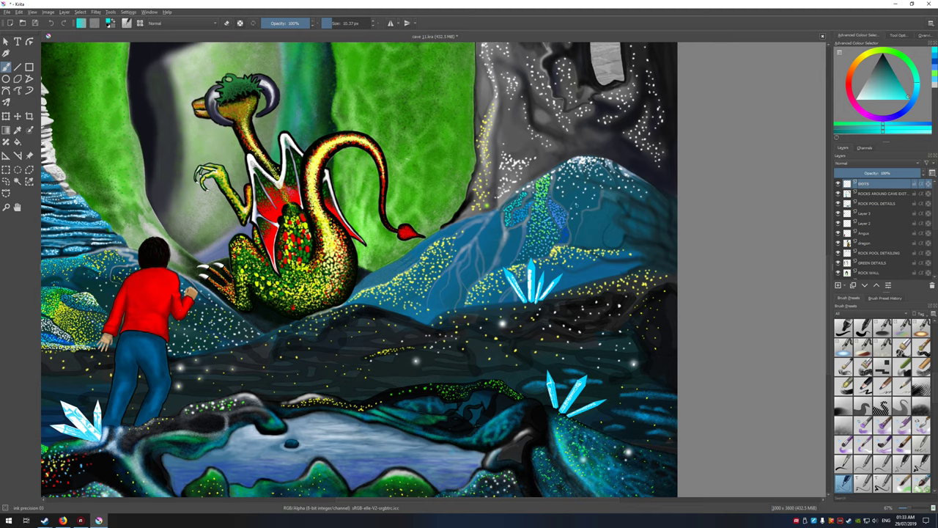
# Stipple dark teal and dark blue dots along the crest of the blue hill against the grey rock.
pyautogui.moveTo(507, 188)
pyautogui.mouseDown()
pyautogui.moveTo(695, 178)
pyautogui.moveTo(614, 176)
pyautogui.moveTo(601, 253)
pyautogui.mouseUp()
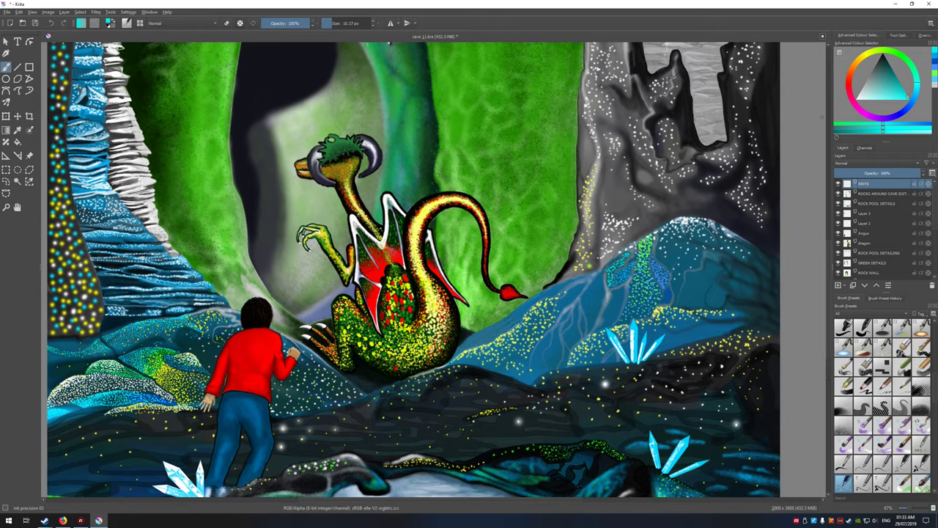
pyautogui.moveTo(891, 65); pyautogui.dragTo(903, 64)
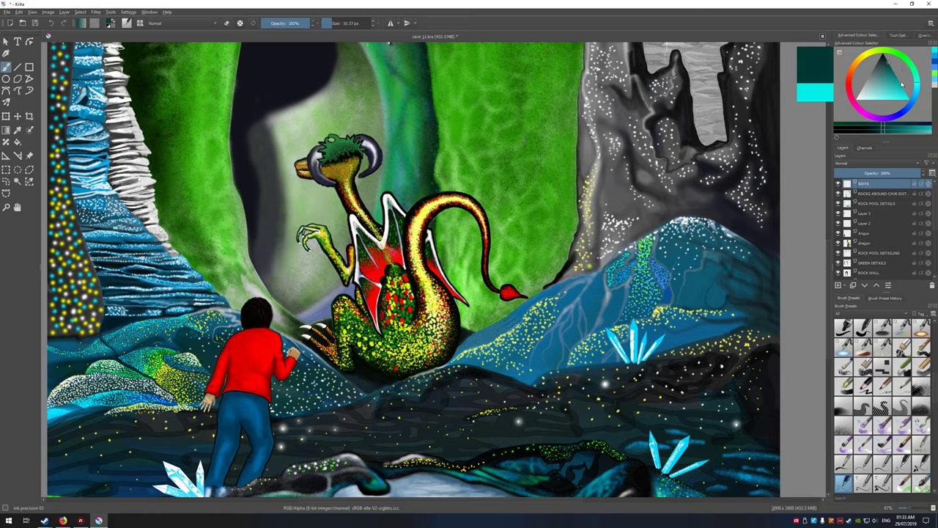
pyautogui.moveTo(915, 82); pyautogui.dragTo(917, 97)
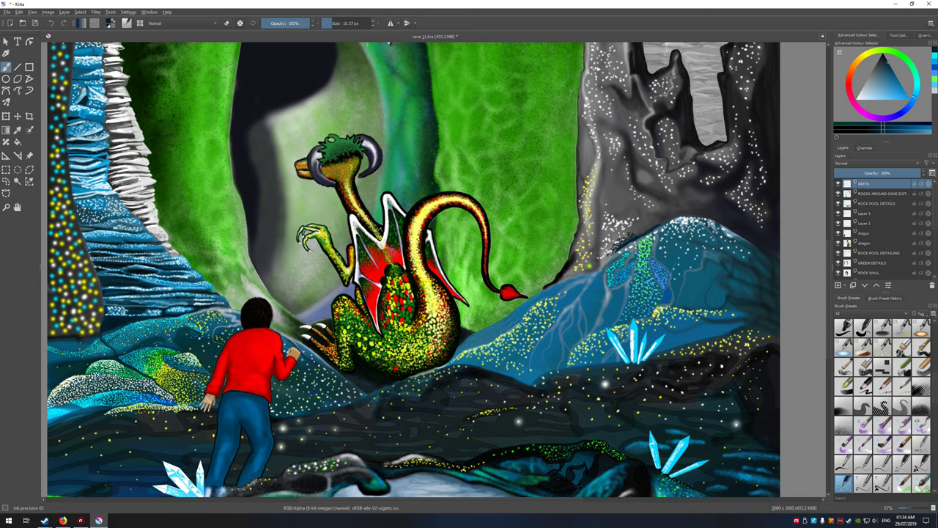
pyautogui.click(634, 233)
pyautogui.press('-')
pyautogui.press('-')
pyautogui.press('-')
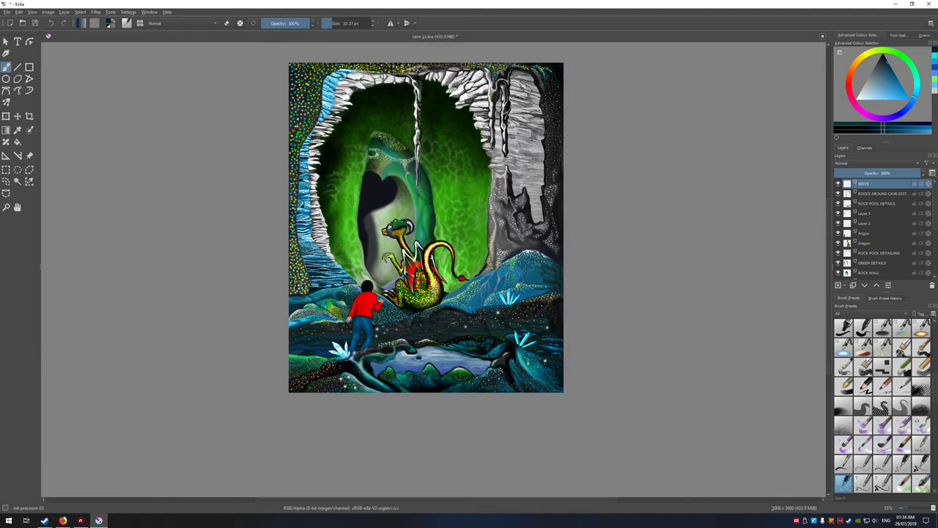
pyautogui.press('+')
pyautogui.press('+')
pyautogui.press('+')
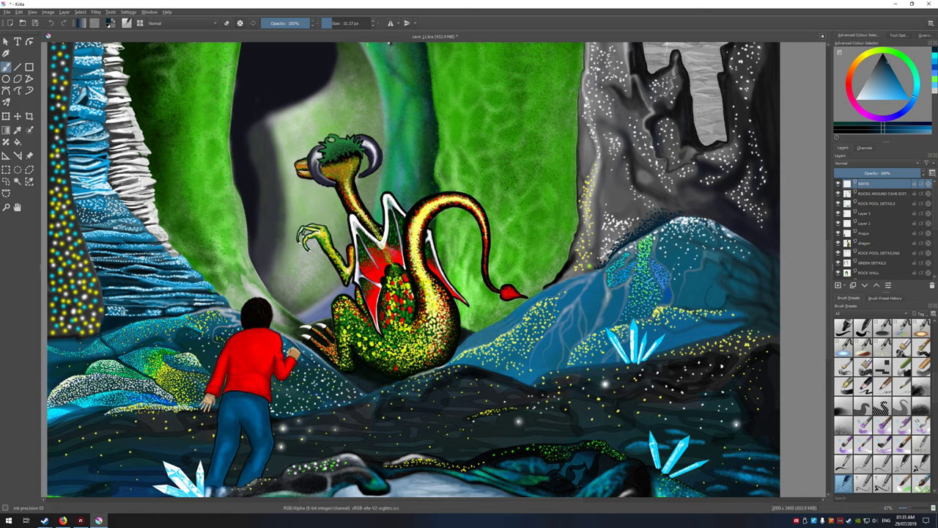
# Reduce the brush opacity to 56% and stipple darker blue dots above the crest of the hill.
pyautogui.click(277, 23)
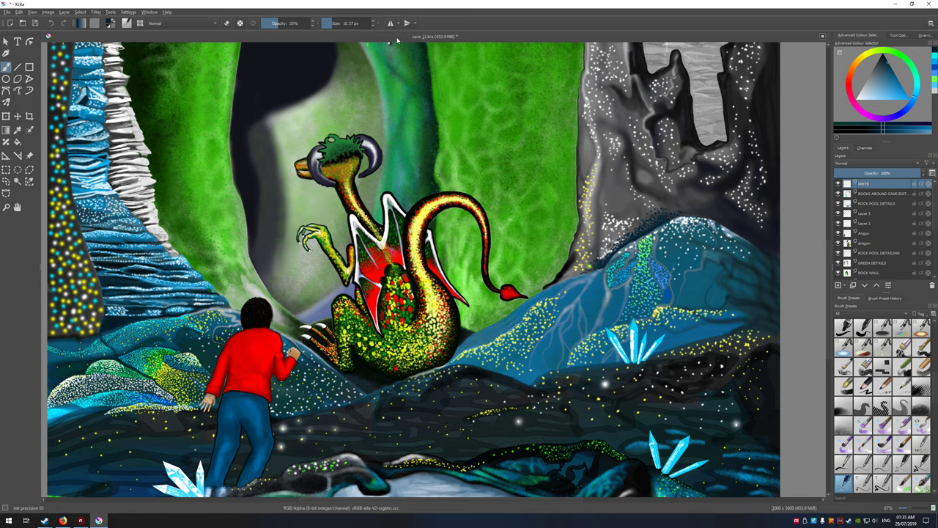
pyautogui.click(289, 28)
pyautogui.moveTo(888, 68); pyautogui.dragTo(888, 60)
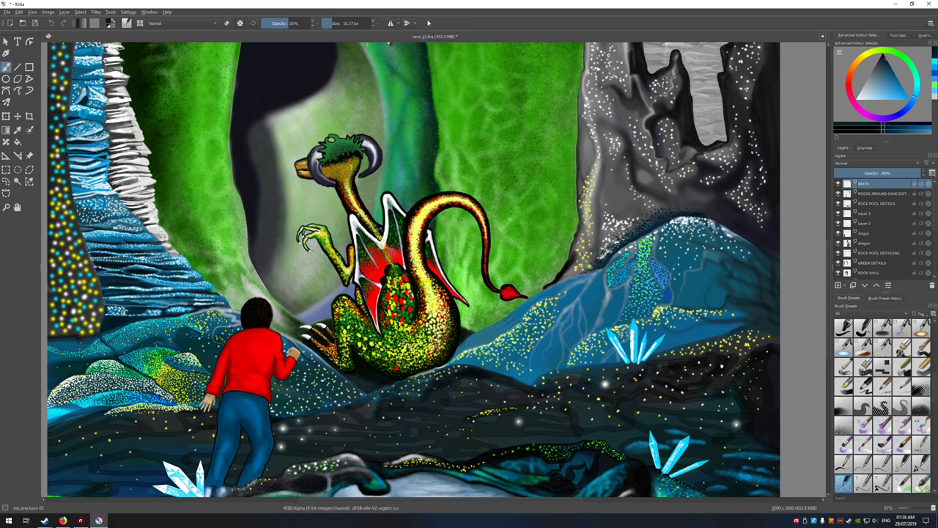
# Lower the brush opacity to 20% and dab faint dark dots along the left slope of the hill's crest.
pyautogui.press('i')
pyautogui.moveTo(268, 23); pyautogui.dragTo(278, 24)
pyautogui.moveTo(282, 23); pyautogui.dragTo(269, 22)
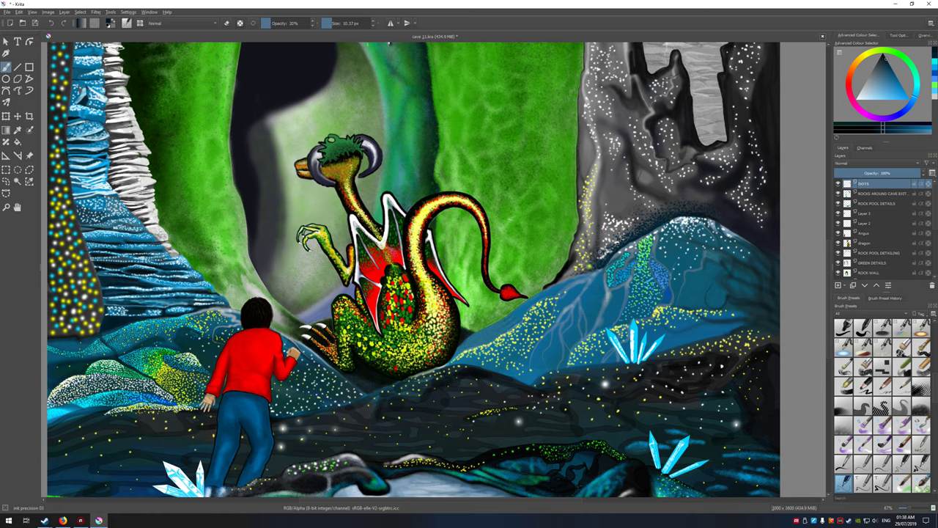
pyautogui.click(602, 238)
pyautogui.click(606, 234)
# Stipple yellow dots on the grey rock above the hill's left slope, working from dark olive to progressively brighter yellow.
pyautogui.click(867, 55)
pyautogui.click(891, 64)
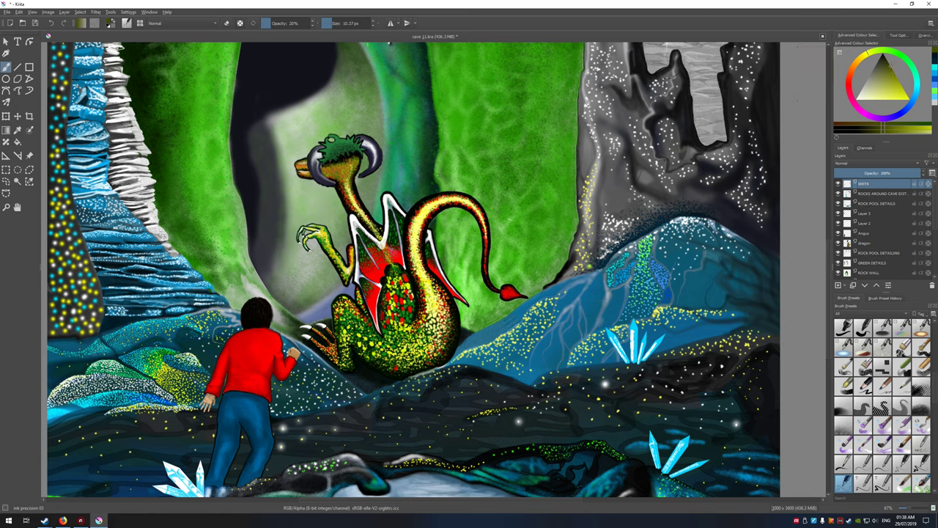
pyautogui.moveTo(890, 66); pyautogui.dragTo(894, 73)
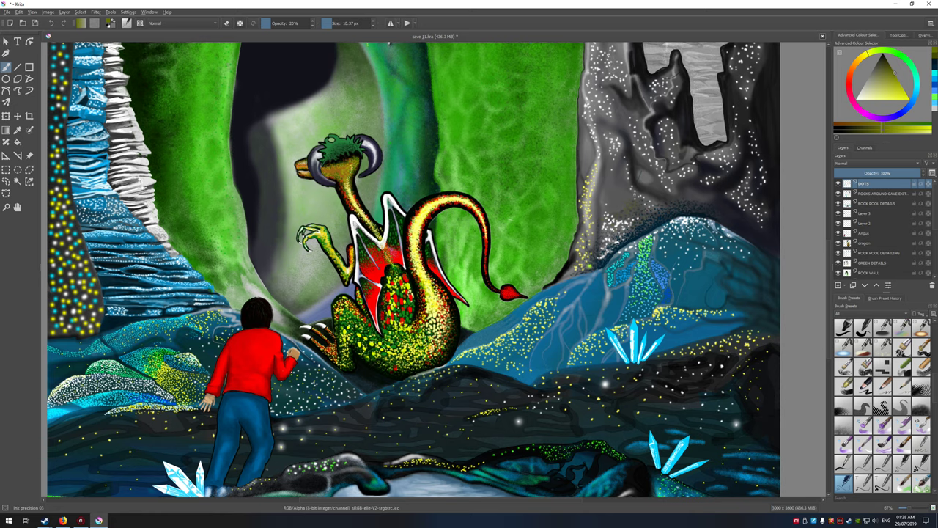
pyautogui.click(899, 81)
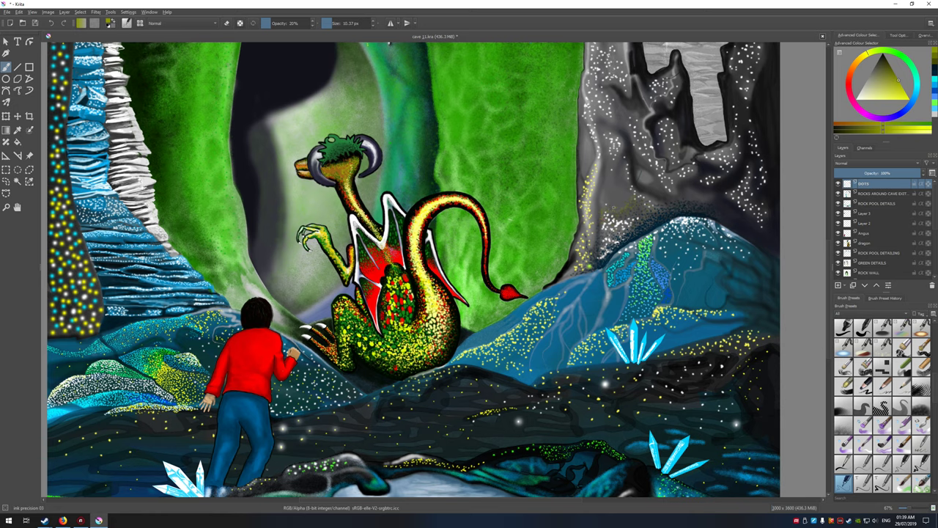
pyautogui.click(903, 89)
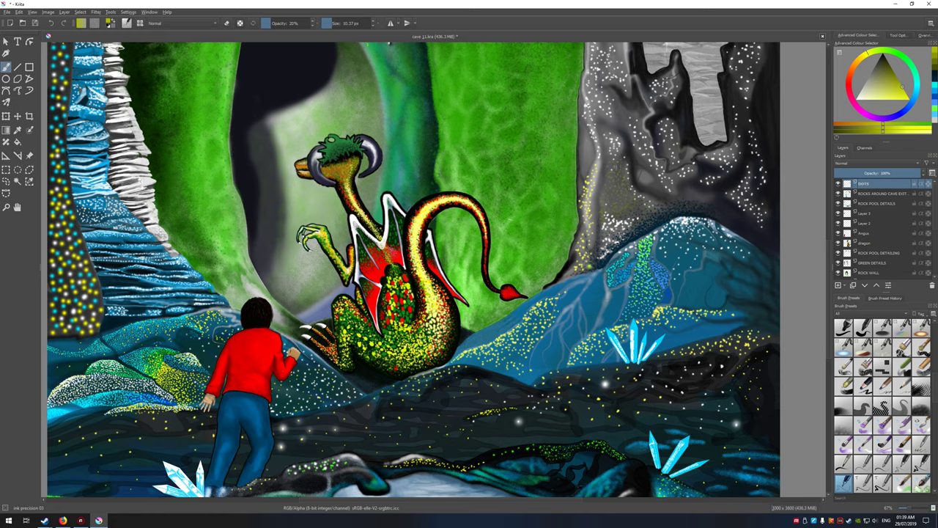
pyautogui.click(906, 95)
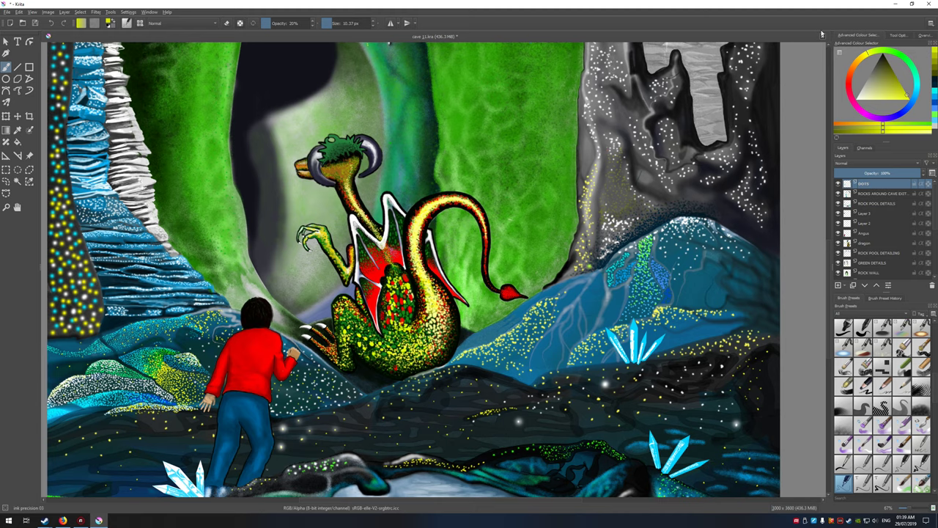
# Examine the whole painting from a distance to judge the new dots on the hill and grey rock.
pyautogui.press('-')
pyautogui.press('-')
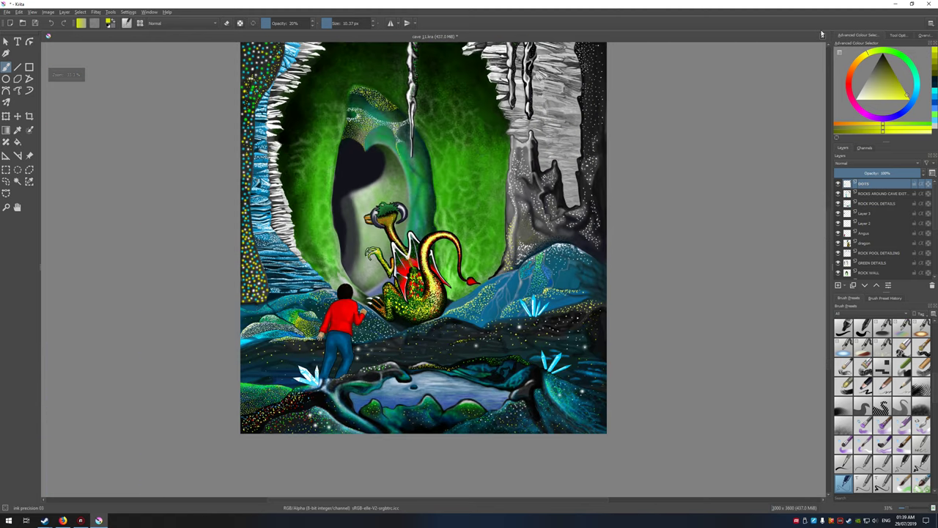
pyautogui.press('-')
pyautogui.press('-')
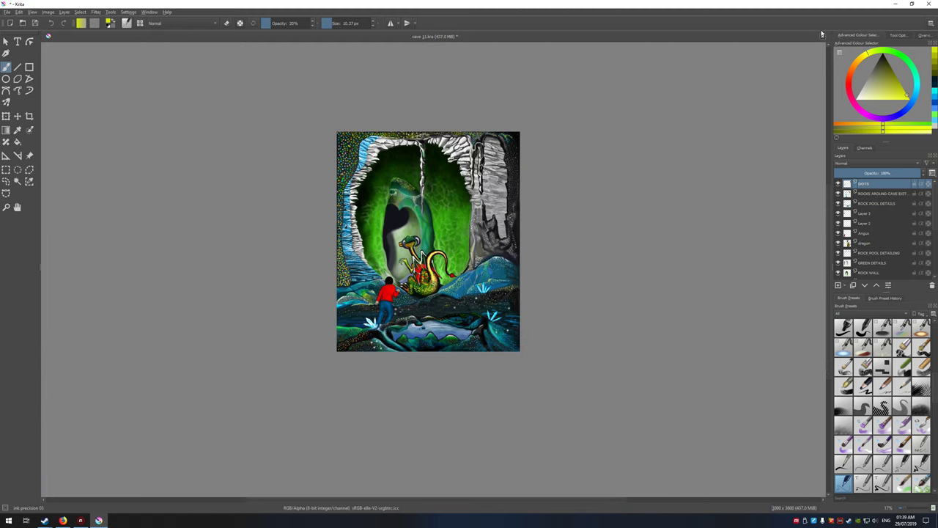
pyautogui.press('+')
pyautogui.press('+')
pyautogui.press('+')
pyautogui.press('+')
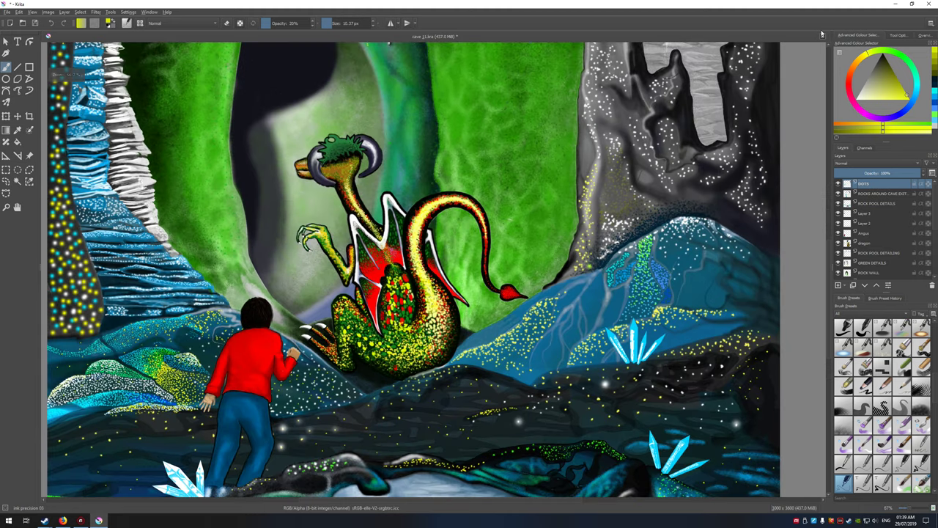
# Stipple dark olive and lighter olive dots on the grey rock just above the crest of the blue hill.
pyautogui.click(905, 71)
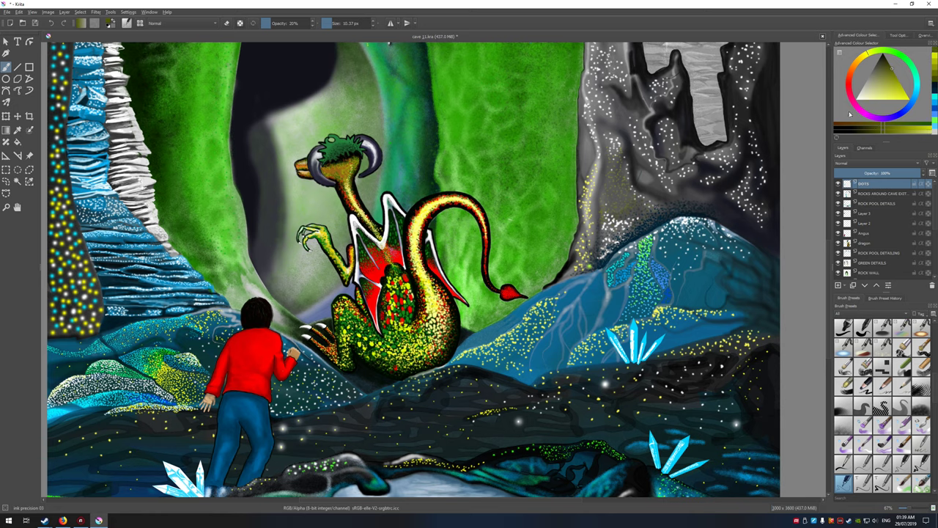
pyautogui.click(898, 81)
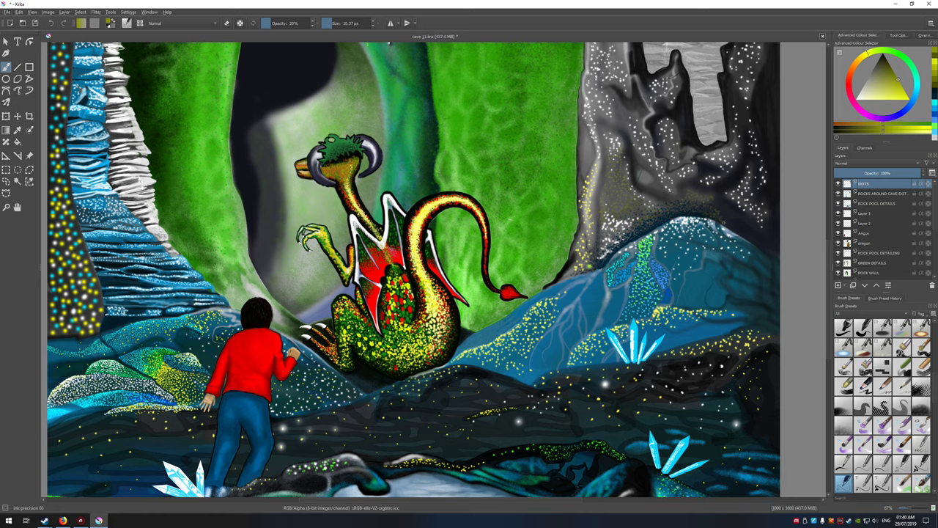
# Lower the brush opacity to 12% and stipple faint medium and dark blue dots on the grey rock above the hill.
pyautogui.press('i')
pyautogui.press('i')
pyautogui.press('i')
pyautogui.press('i')
pyautogui.press('i')
pyautogui.press('i')
pyautogui.press('i')
pyautogui.press('i')
pyautogui.click(914, 95)
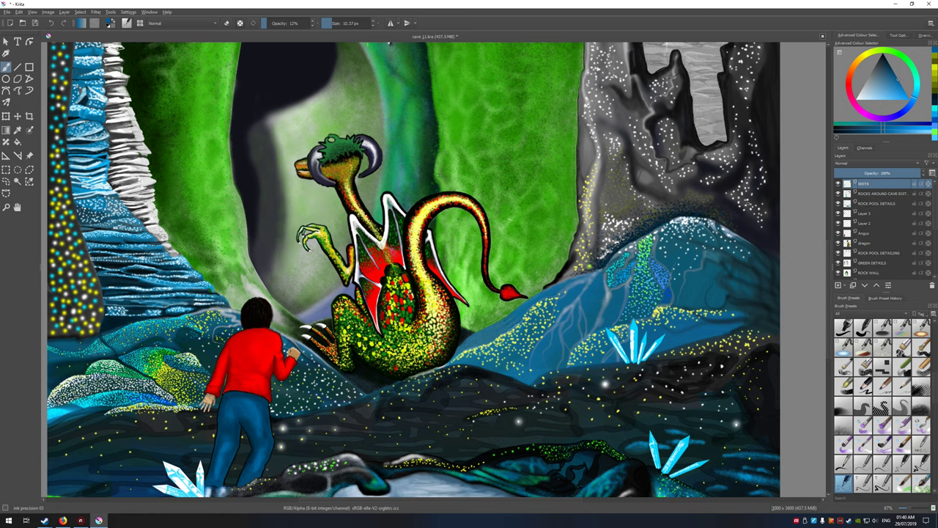
pyautogui.click(896, 78)
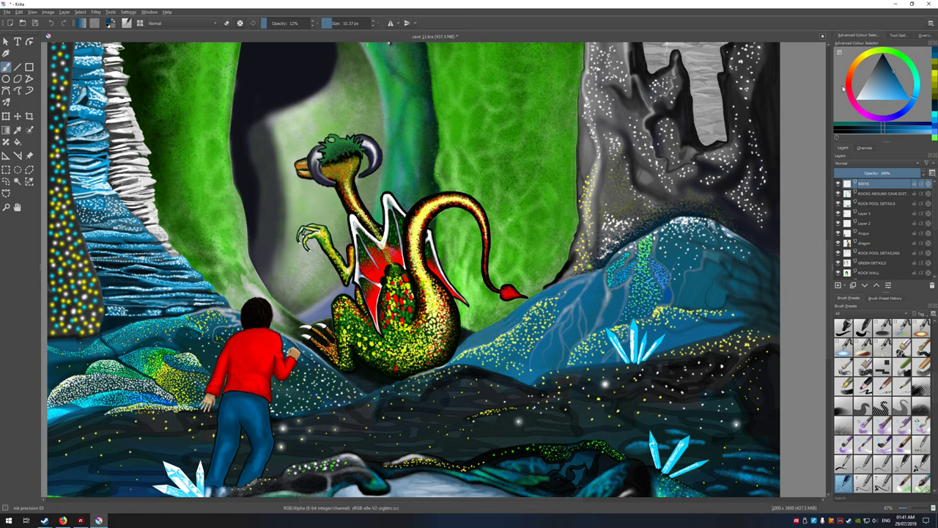
pyautogui.click(914, 95)
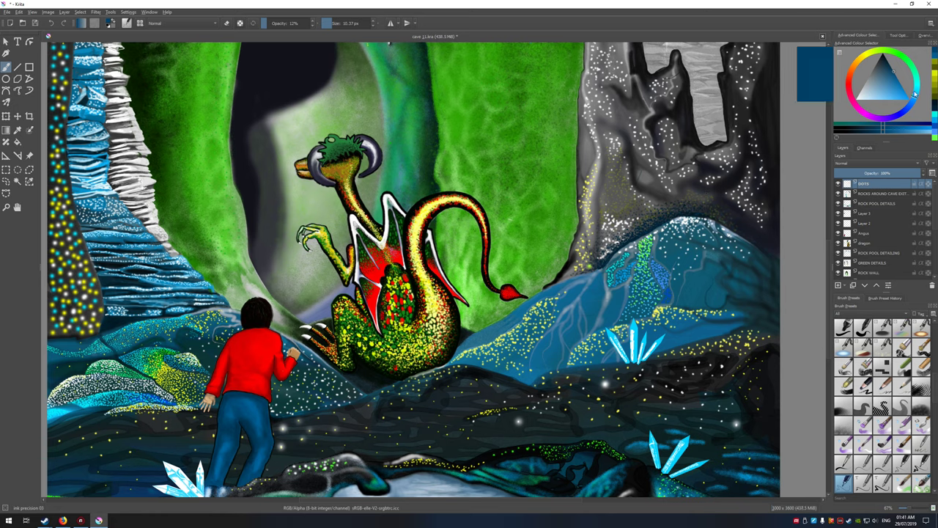
# Switch the colour to green and add faint dots above the hill's crest, moving to a brighter green shade.
pyautogui.moveTo(913, 96)
pyautogui.mouseDown()
pyautogui.moveTo(906, 57)
pyautogui.moveTo(900, 81)
pyautogui.mouseUp()
pyautogui.click(896, 83)
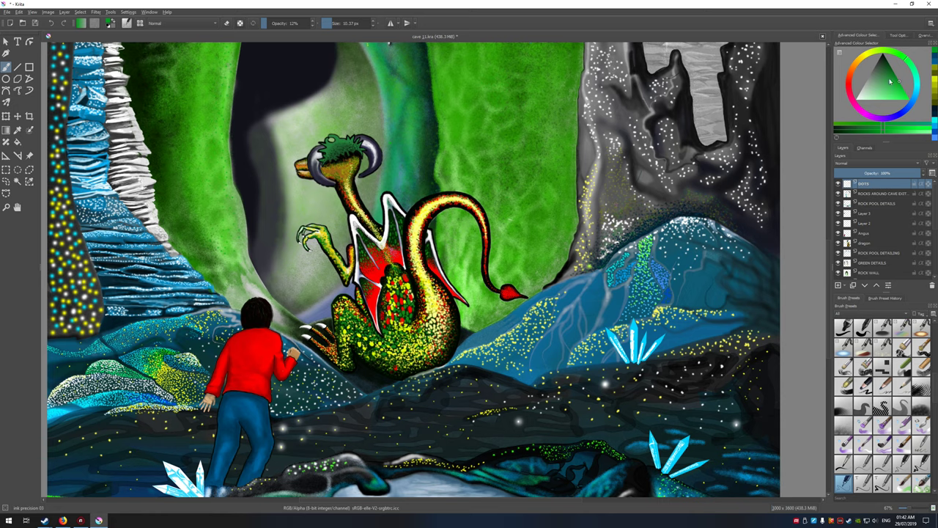
pyautogui.moveTo(891, 81); pyautogui.dragTo(907, 93)
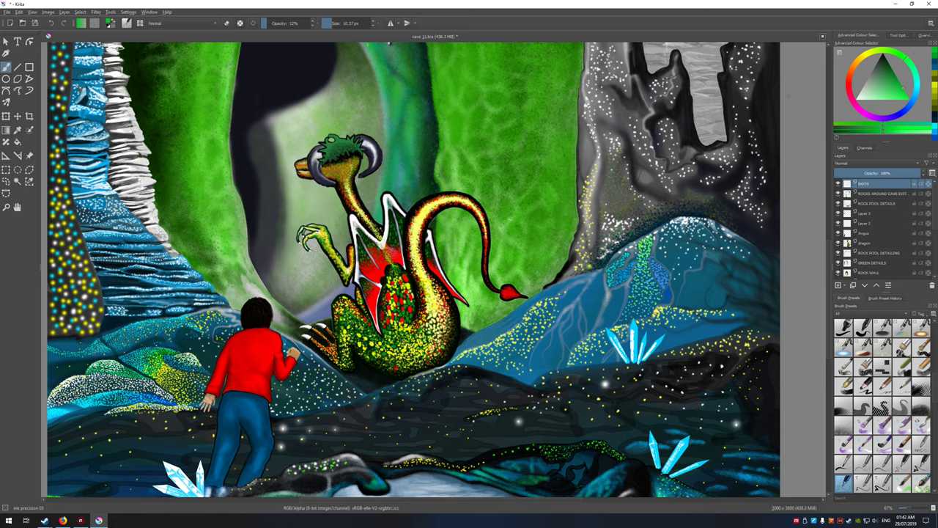
# Examine the whole painting, then the dragon and hill area more closely, to judge the stippled dots on the grey rock.
pyautogui.press('-')
pyautogui.press('-')
pyautogui.press('-')
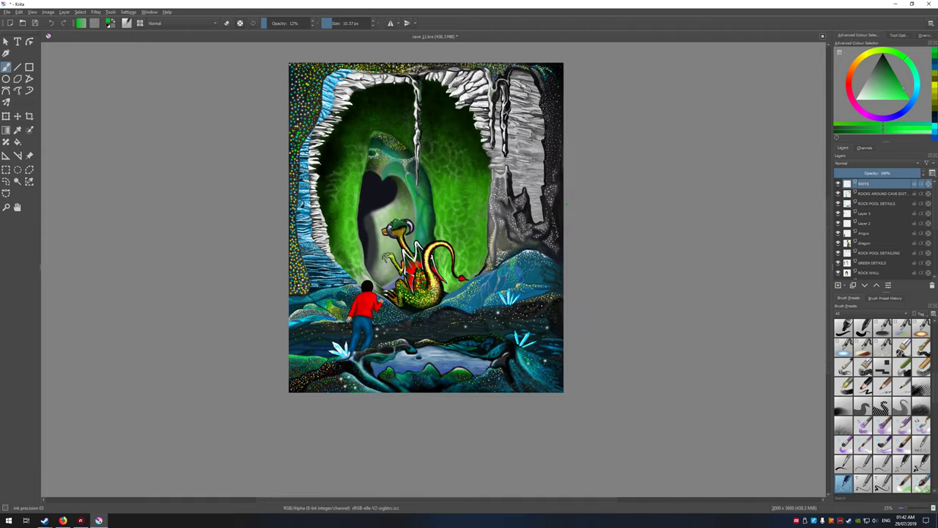
pyautogui.press('-')
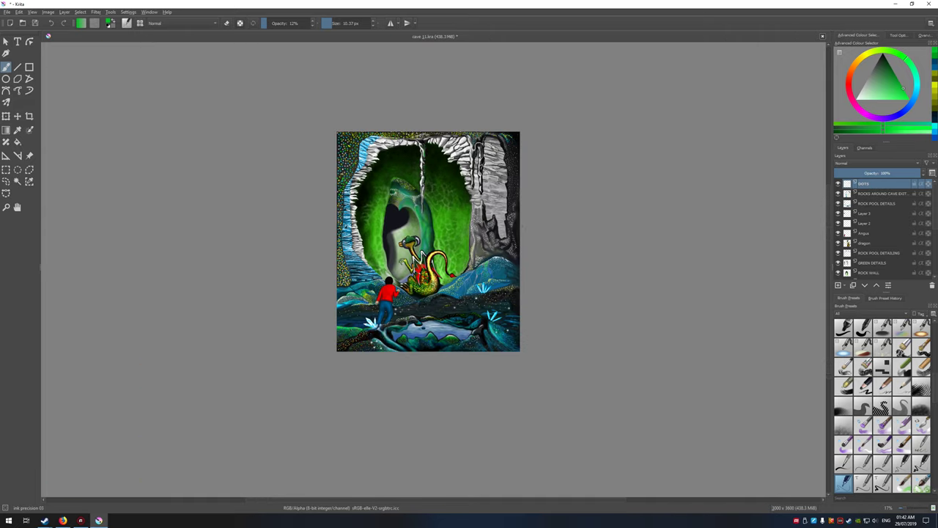
pyautogui.press('+')
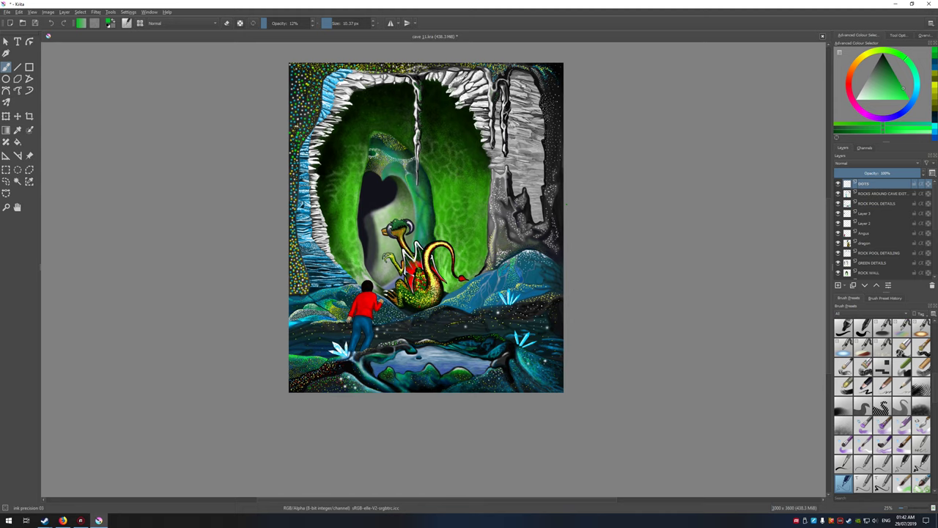
pyautogui.press('+')
pyautogui.press('+')
pyautogui.press('+')
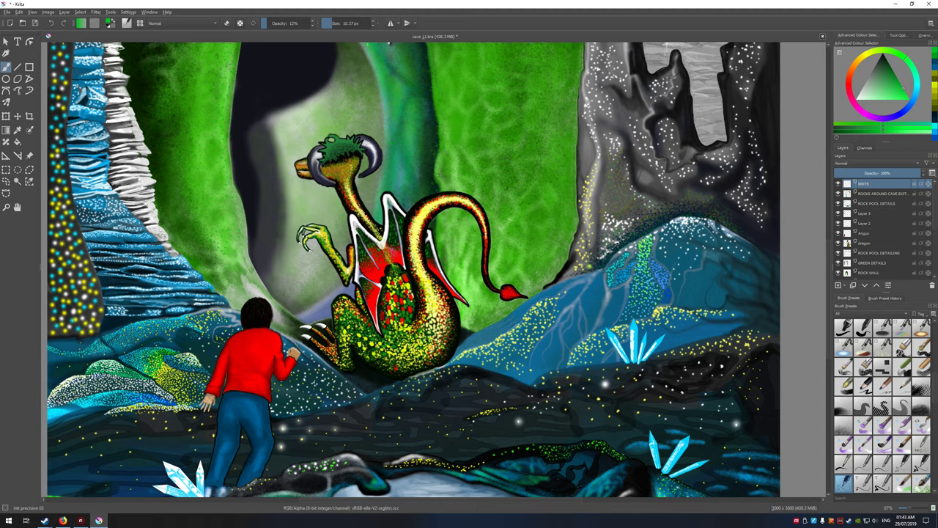
pyautogui.press('-')
pyautogui.press('-')
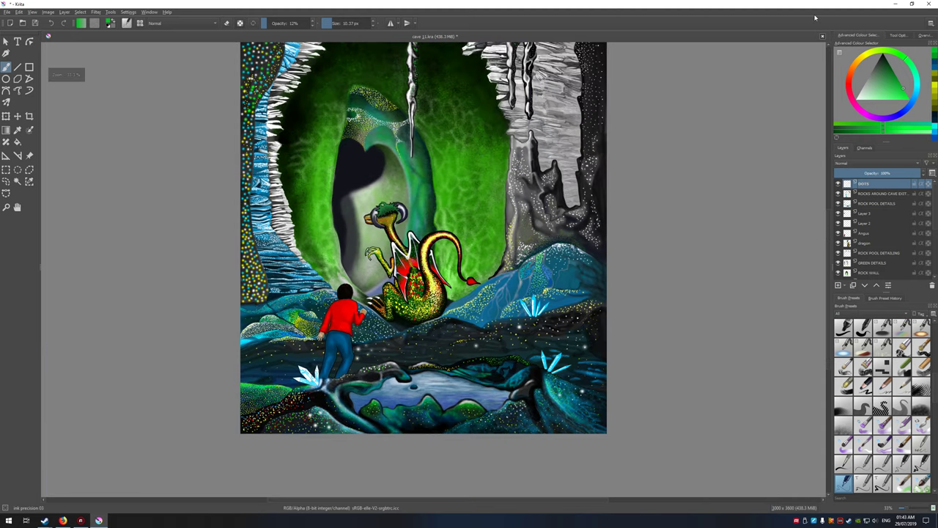
pyautogui.press('-')
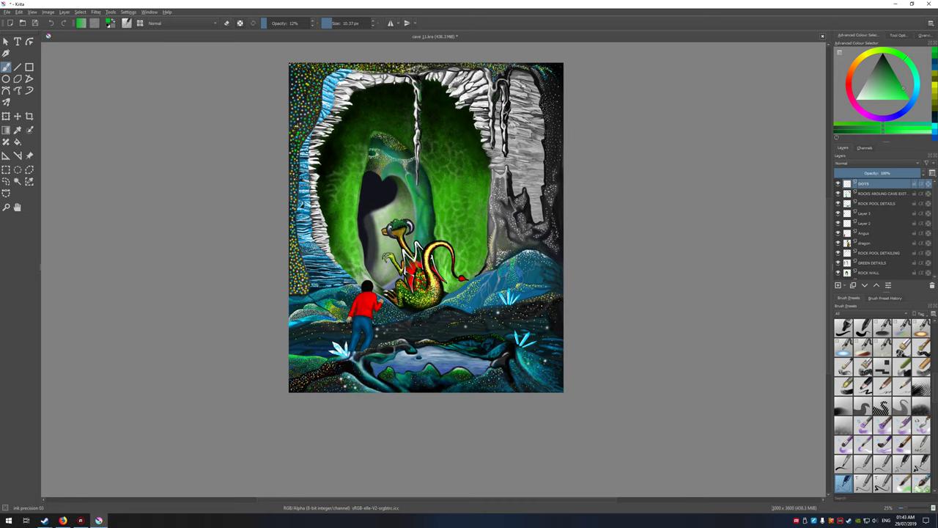
pyautogui.moveTo(438, 242); pyautogui.dragTo(577, 280)
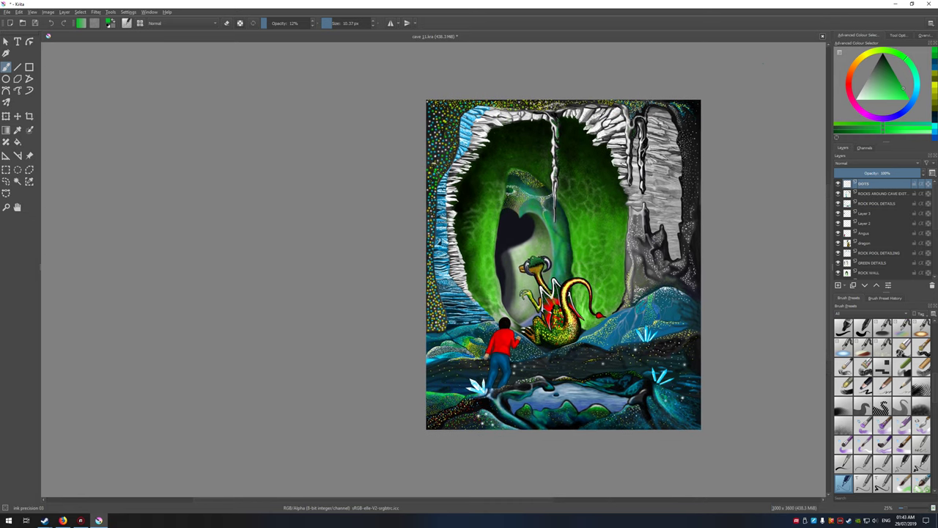
pyautogui.press('+')
pyautogui.press('+')
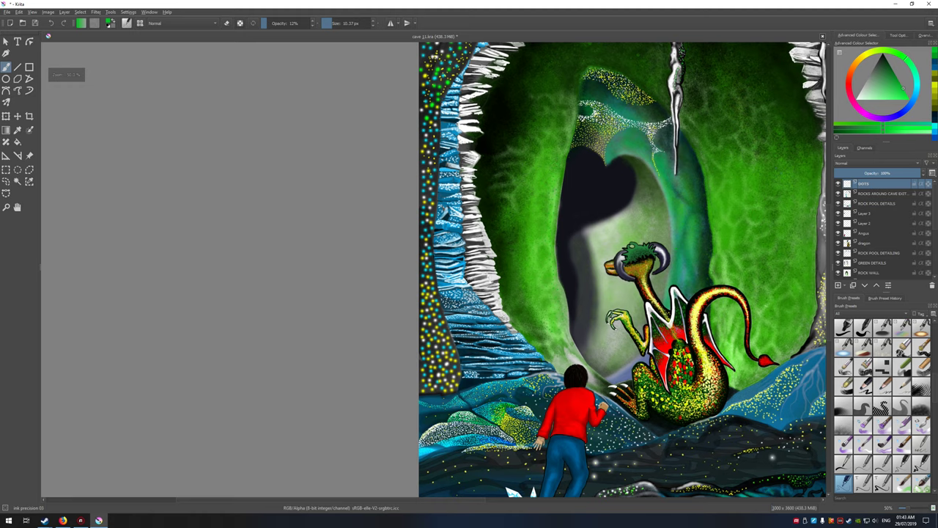
pyautogui.moveTo(631, 279)
pyautogui.mouseDown()
pyautogui.moveTo(423, 232)
pyautogui.moveTo(370, 198)
pyautogui.mouseUp()
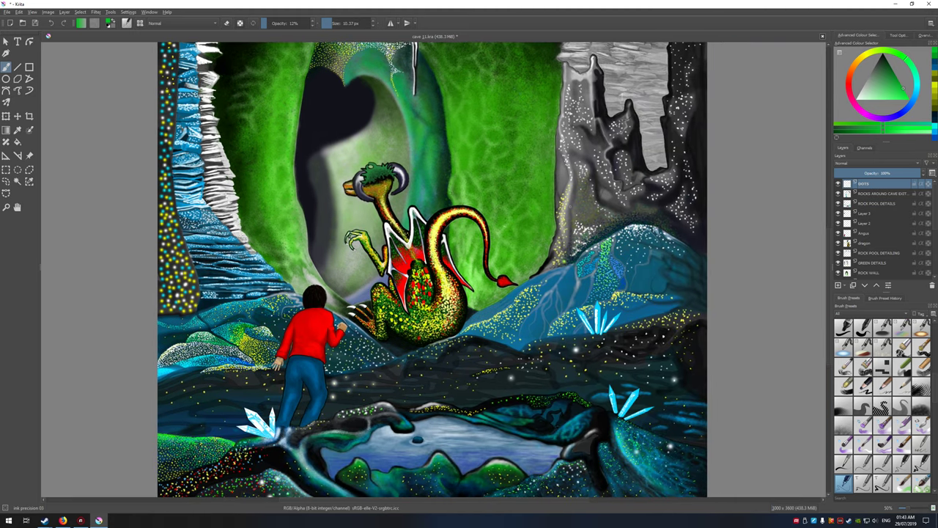
pyautogui.press('+')
pyautogui.press('+')
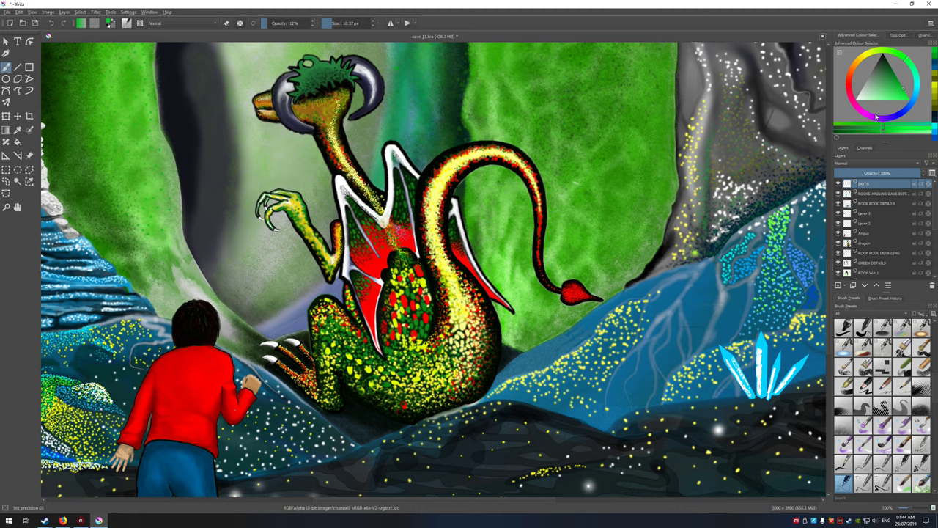
# Compare the full composition with a close view of the dragon, the blue hill and the grey rock.
pyautogui.press('-')
pyautogui.press('-')
pyautogui.press('-')
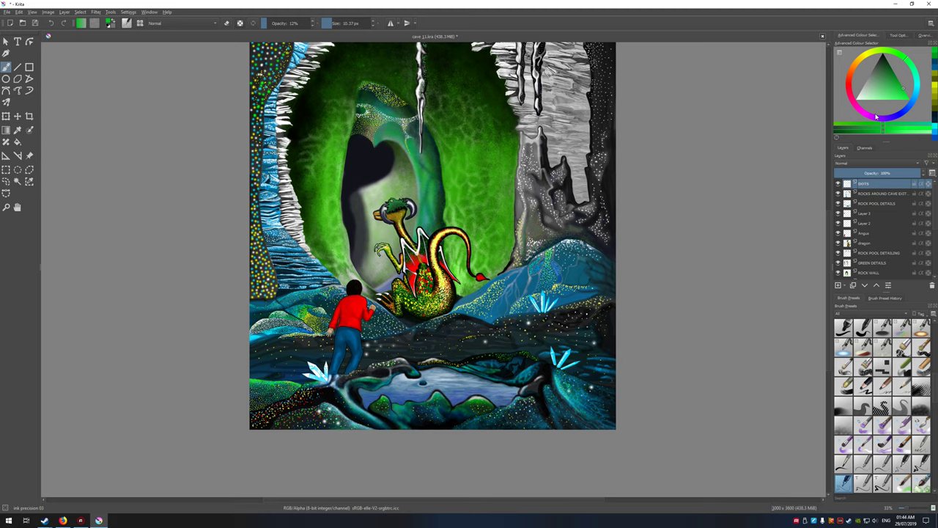
pyautogui.press('-')
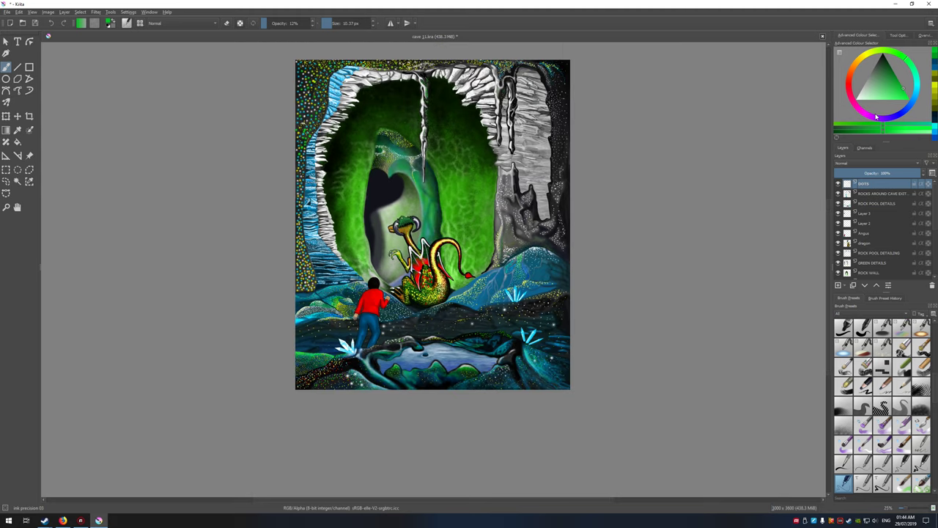
pyautogui.press('+')
pyautogui.press('+')
pyautogui.press('+')
pyautogui.press('+')
pyautogui.press('+')
pyautogui.press('+')
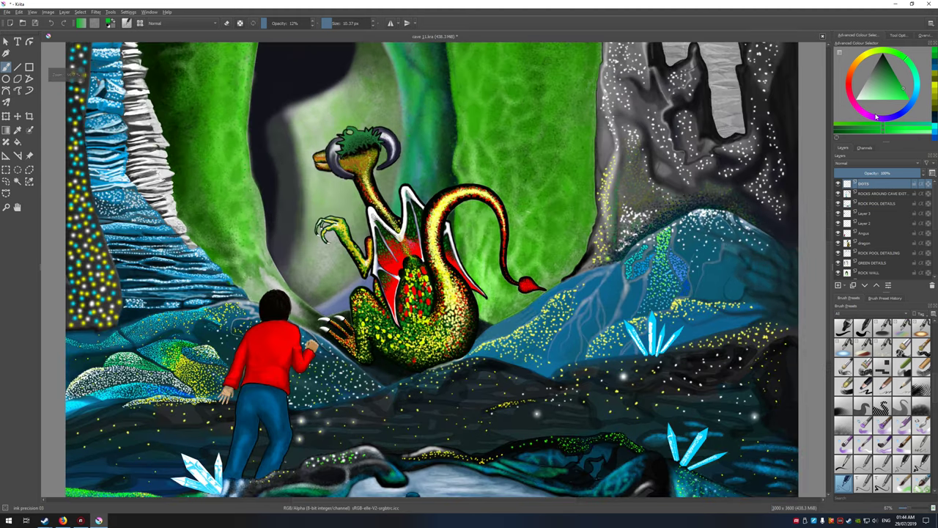
pyautogui.press('-')
pyautogui.press('-')
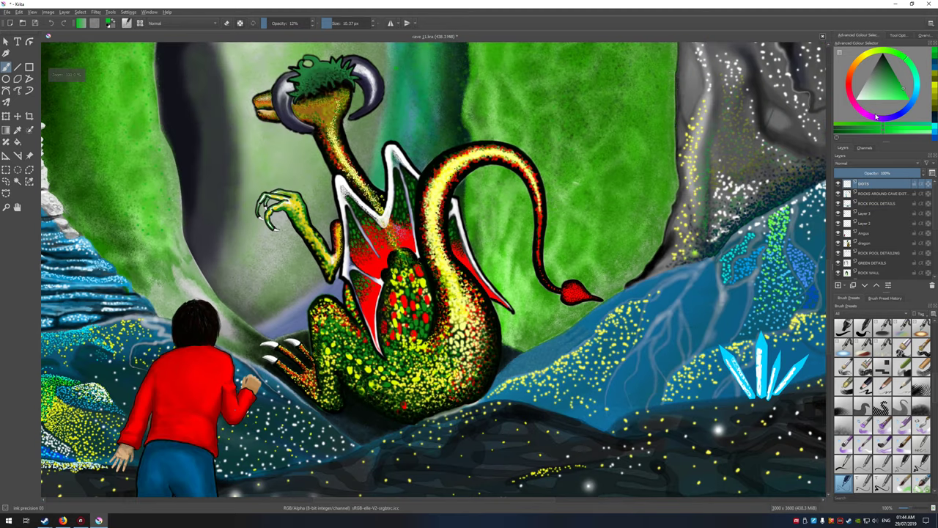
# Toggle the visibility of individual layers to find the one holding the grey rock, and make the Background layer active.
pyautogui.moveTo(696, 178); pyautogui.dragTo(575, 207)
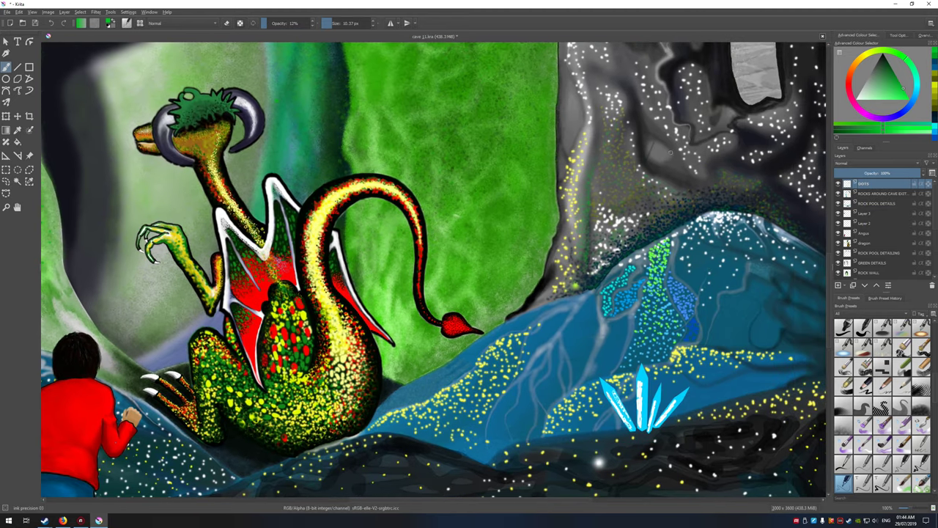
pyautogui.click(839, 187)
pyautogui.click(839, 188)
pyautogui.click(838, 214)
pyautogui.click(839, 214)
pyautogui.click(838, 223)
pyautogui.click(839, 223)
pyautogui.click(839, 234)
pyautogui.click(839, 233)
pyautogui.click(839, 243)
pyautogui.click(838, 243)
pyautogui.scroll(-5, 935, 200)
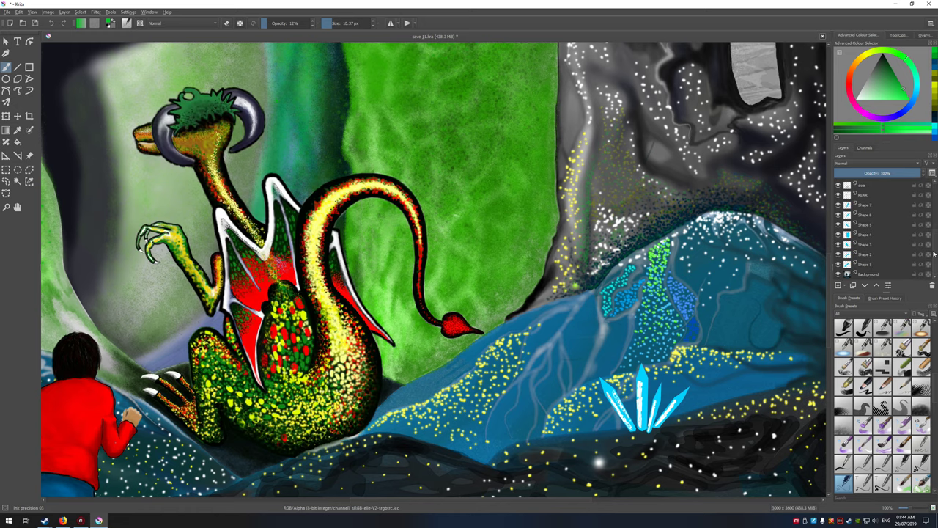
pyautogui.click(838, 273)
pyautogui.click(840, 274)
pyautogui.click(862, 277)
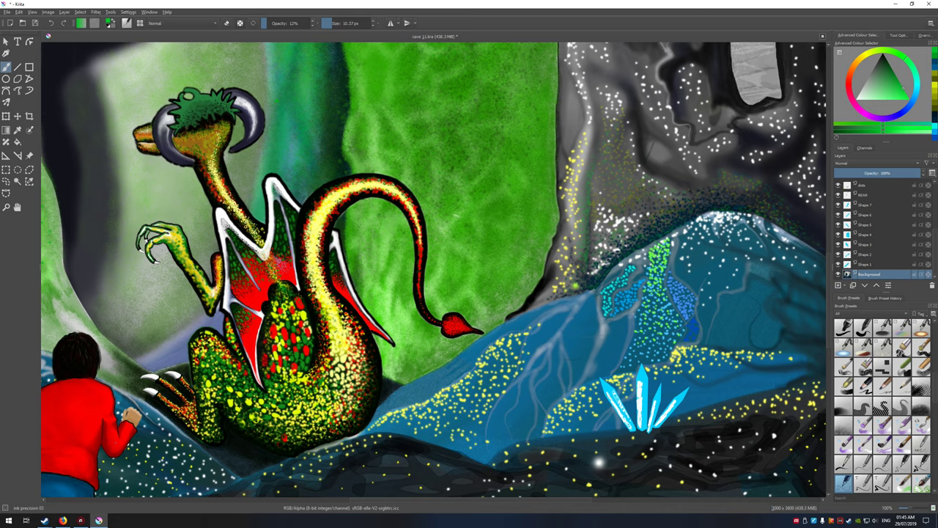
# Choose a near-white green paint colour, reduce the brush size slightly and set the opacity to 16%.
pyautogui.moveTo(868, 94); pyautogui.dragTo(869, 97)
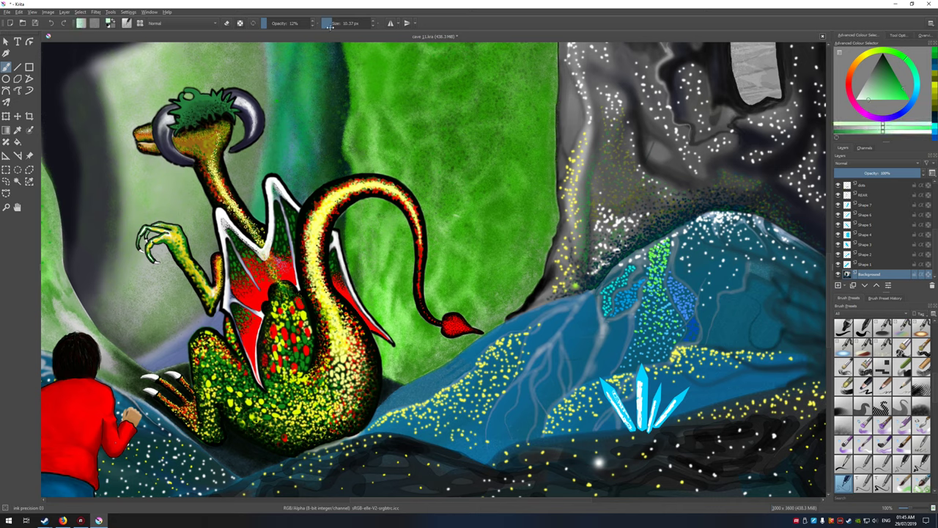
pyautogui.rightClick(357, 117)
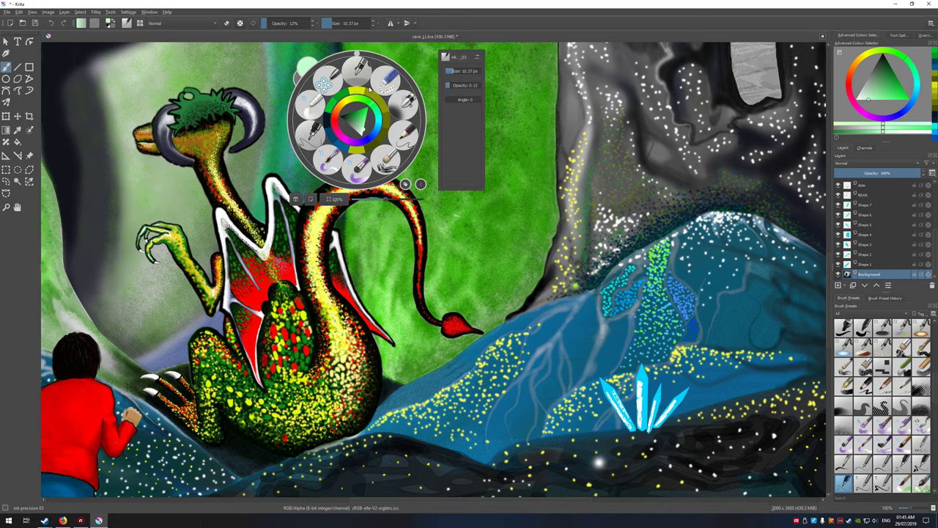
pyautogui.moveTo(450, 71); pyautogui.dragTo(469, 71)
pyautogui.click(449, 71)
pyautogui.click(263, 23)
pyautogui.moveTo(456, 71); pyautogui.dragTo(451, 71)
pyautogui.press('Escape')
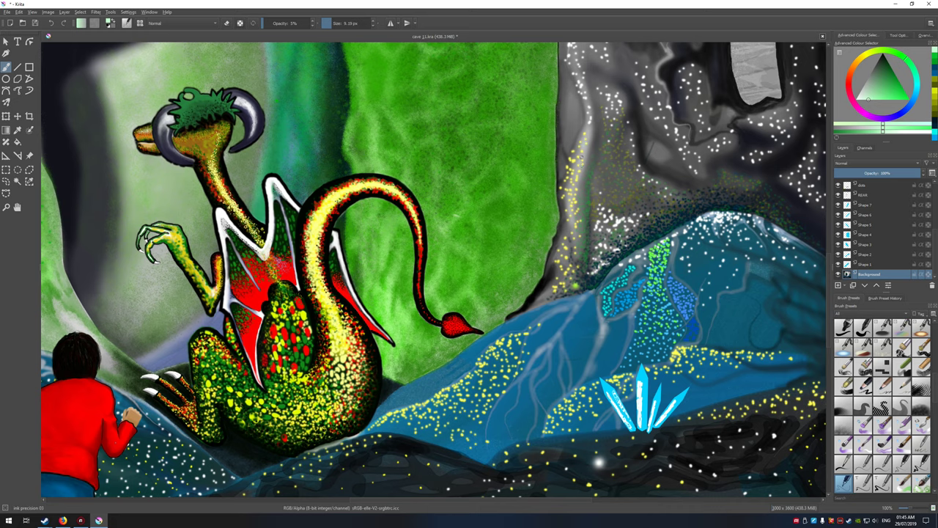
pyautogui.moveTo(867, 97); pyautogui.dragTo(860, 98)
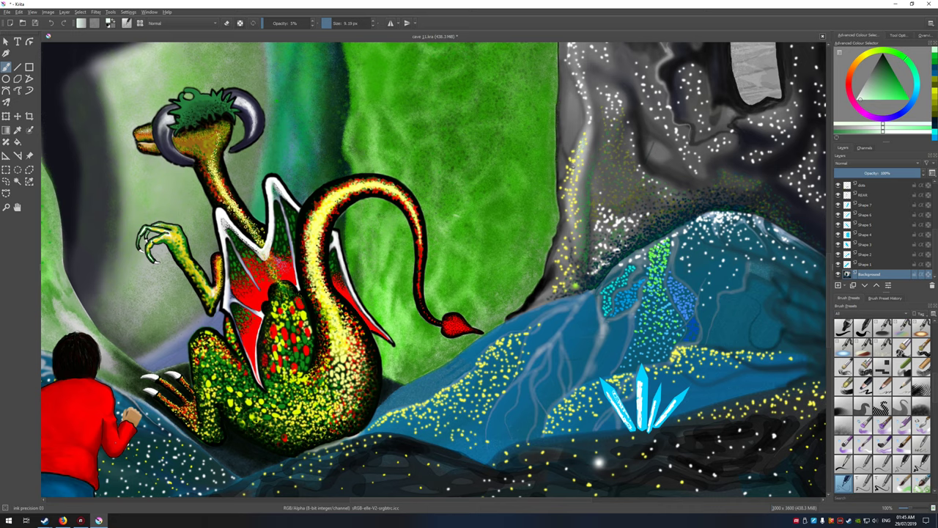
pyautogui.moveTo(279, 25); pyautogui.dragTo(270, 26)
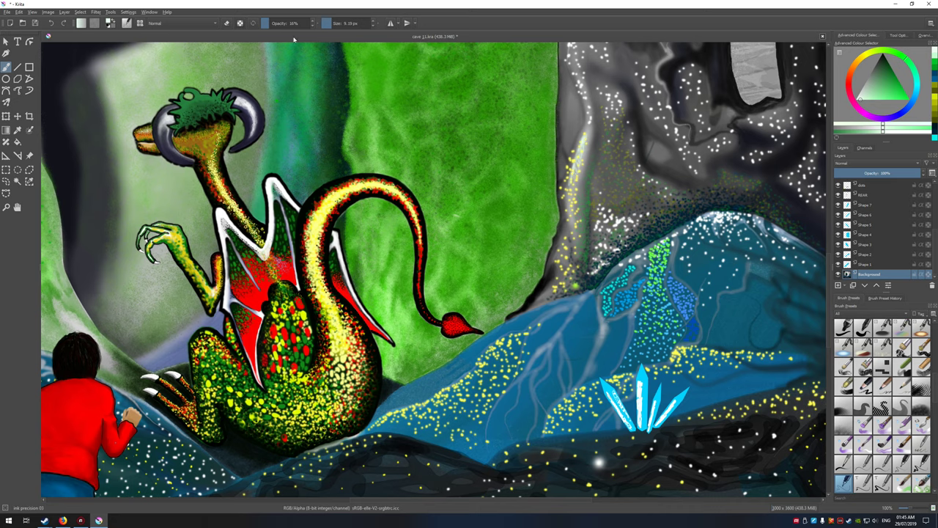
# Enlarge the brush to 38.74 px at 9% opacity and paint a soft near-white highlight down the grey rock column beside the green wall.
pyautogui.moveTo(267, 24); pyautogui.dragTo(263, 24)
pyautogui.moveTo(327, 23); pyautogui.dragTo(340, 22)
pyautogui.moveTo(585, 156)
pyautogui.mouseDown()
pyautogui.moveTo(565, 187)
pyautogui.moveTo(577, 166)
pyautogui.moveTo(568, 190)
pyautogui.moveTo(575, 167)
pyautogui.moveTo(578, 237)
pyautogui.moveTo(571, 205)
pyautogui.moveTo(582, 163)
pyautogui.moveTo(577, 230)
pyautogui.moveTo(571, 135)
pyautogui.moveTo(594, 119)
pyautogui.moveTo(585, 132)
pyautogui.moveTo(581, 89)
pyautogui.moveTo(588, 113)
pyautogui.moveTo(575, 199)
pyautogui.moveTo(588, 155)
pyautogui.moveTo(569, 173)
pyautogui.moveTo(578, 145)
pyautogui.moveTo(567, 200)
pyautogui.moveTo(573, 231)
pyautogui.moveTo(573, 164)
pyautogui.mouseUp()
pyautogui.click(266, 23)
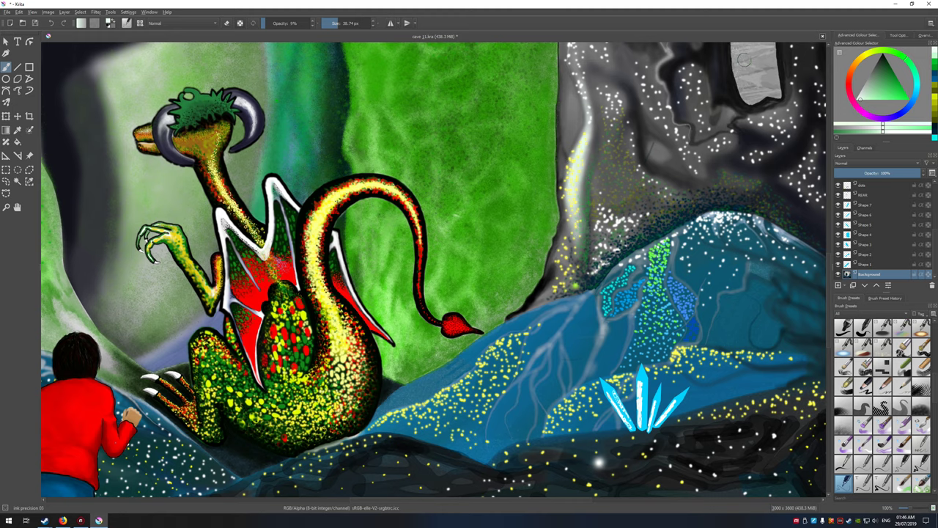
# Examine the painting at several magnifications to judge the pale highlight on the grey rock column.
pyautogui.press('-')
pyautogui.press('-')
pyautogui.press('-')
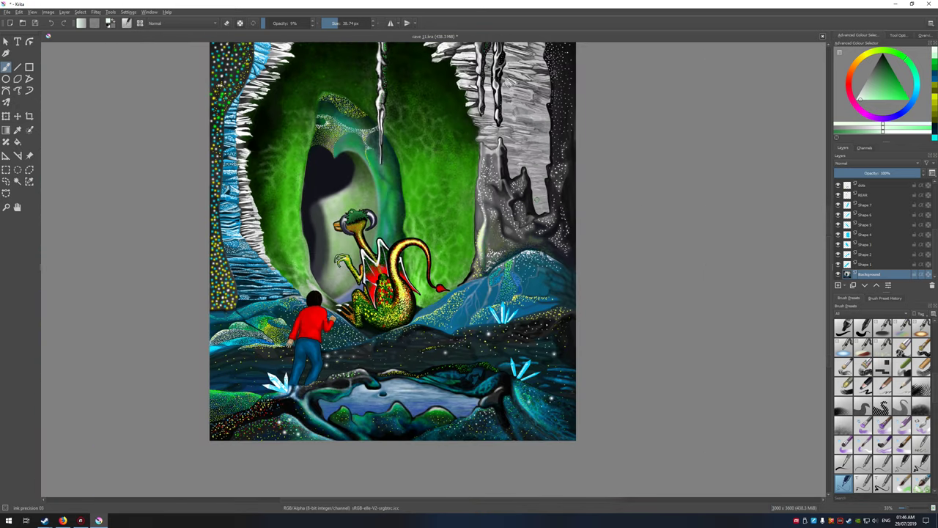
pyautogui.press('+')
pyautogui.press('+')
pyautogui.press('-')
pyautogui.press('-')
pyautogui.press('-')
pyautogui.moveTo(489, 212); pyautogui.dragTo(554, 247)
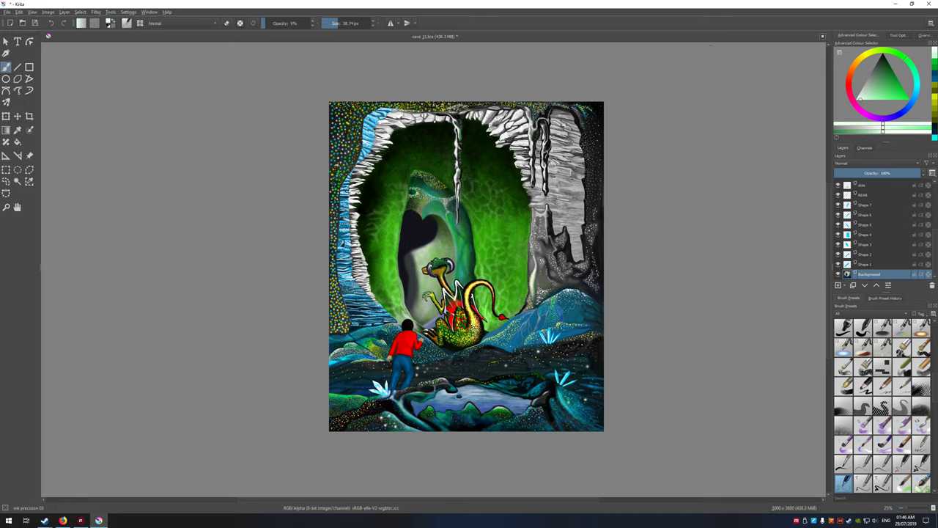
pyautogui.hotkey('ctrl', '+')
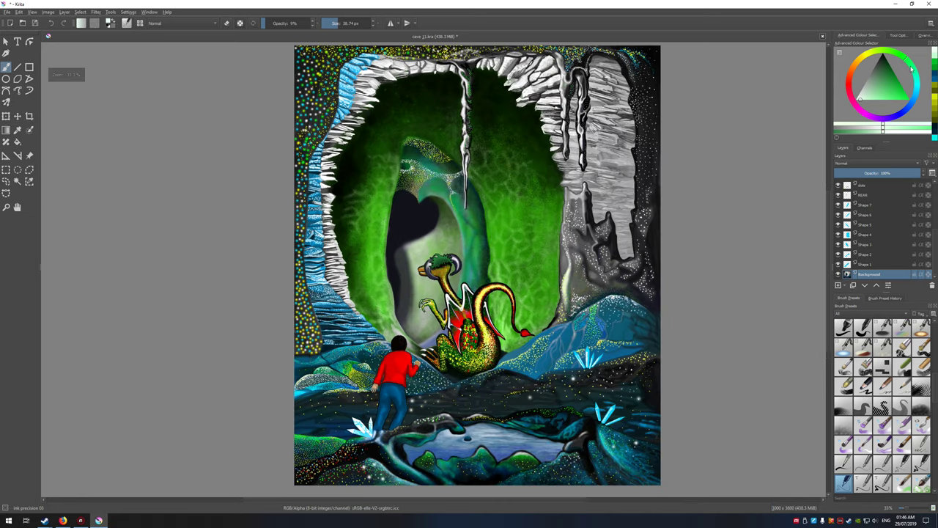